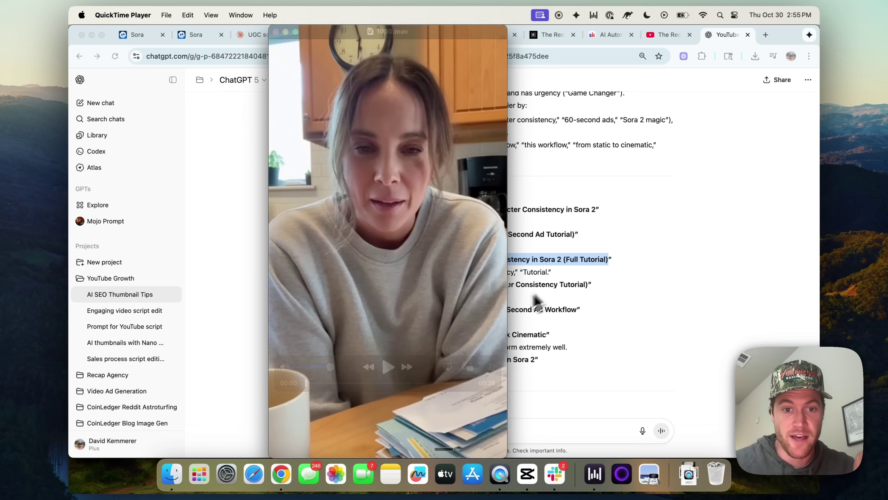
Step: Play the sample clip, then browse your profile's posts of the blonde mom with the bottle
click(390, 368)
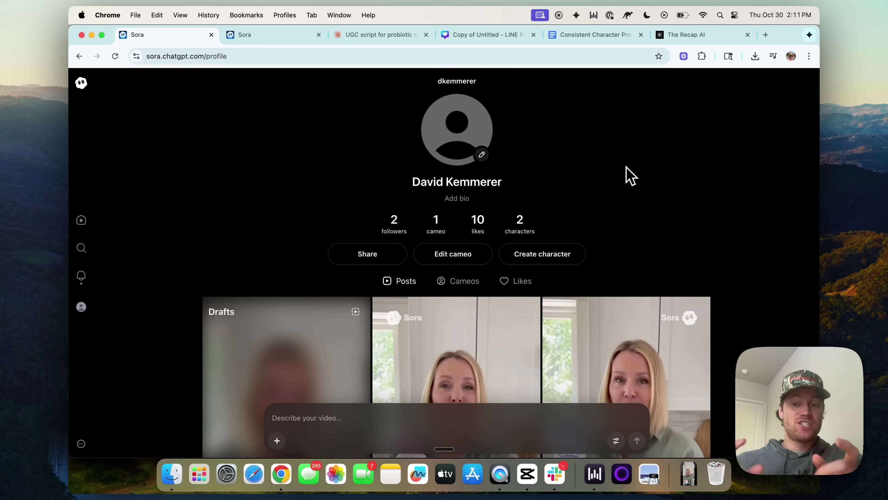
scroll(666, 204, down, 5)
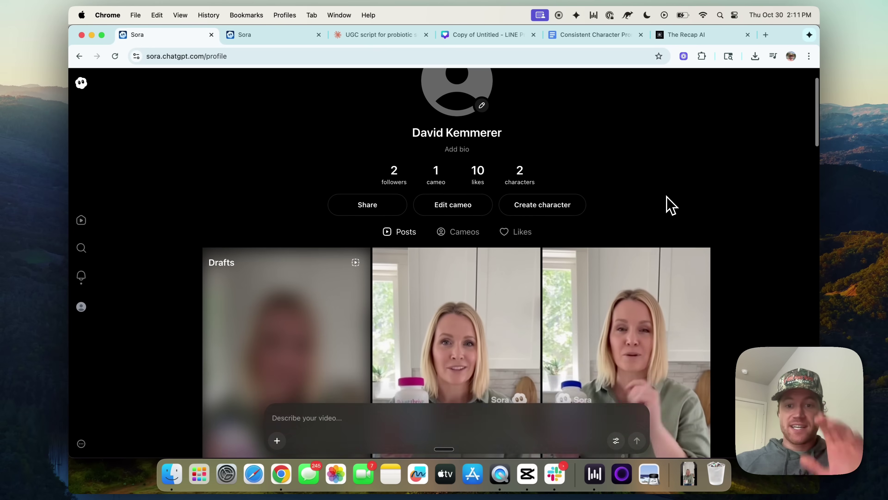
scroll(753, 223, down, 3)
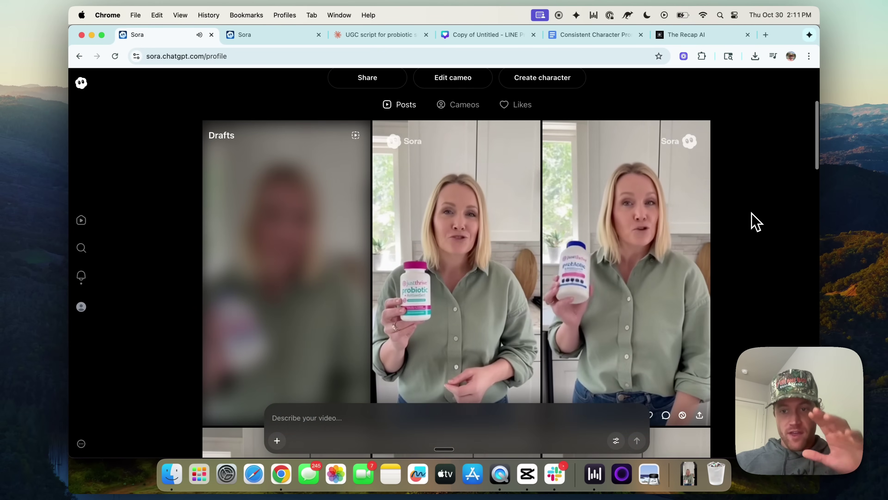
scroll(756, 223, down, 8)
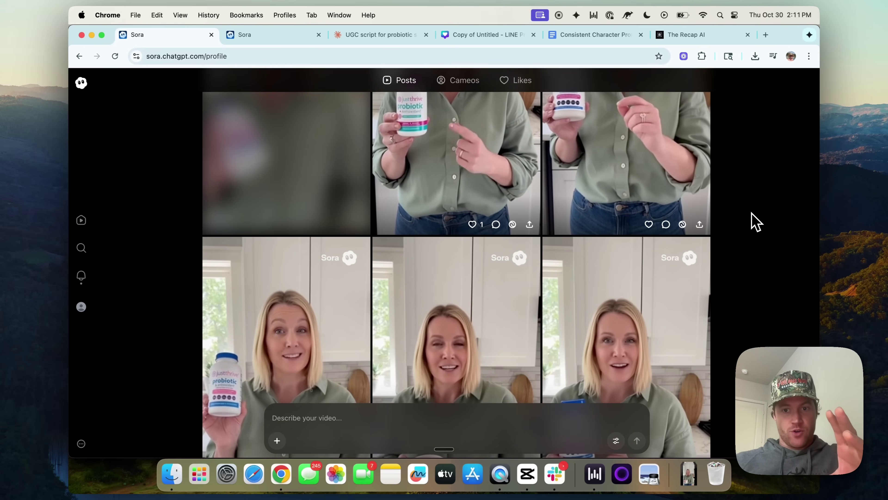
scroll(756, 222, up, 5)
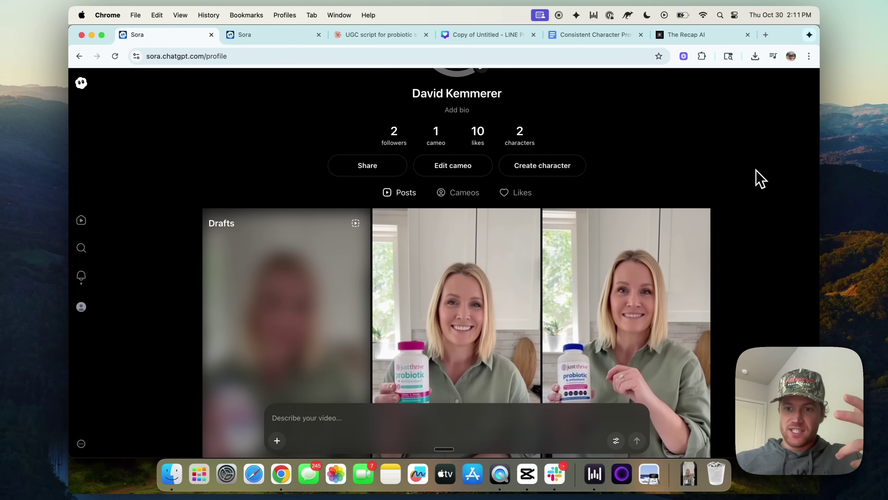
scroll(757, 170, up, 4)
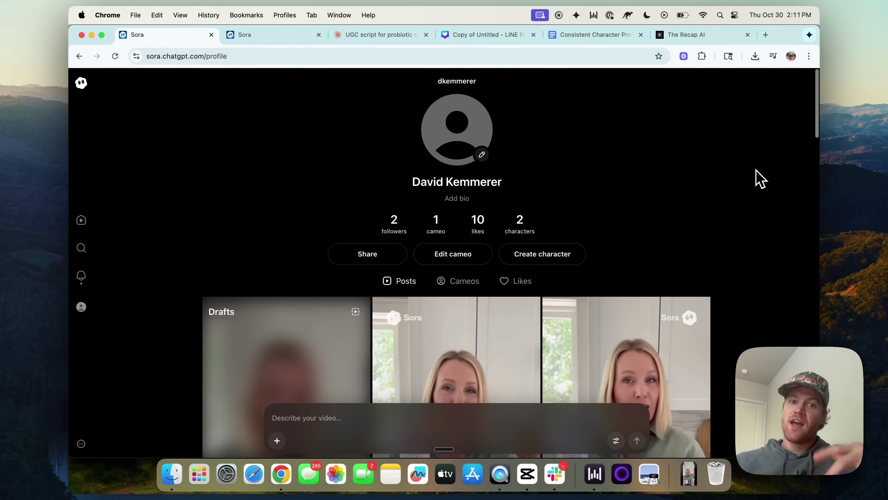
Step: Open the ugc.mom character profile and look through its grid of probiotic-bottle clips
click(291, 41)
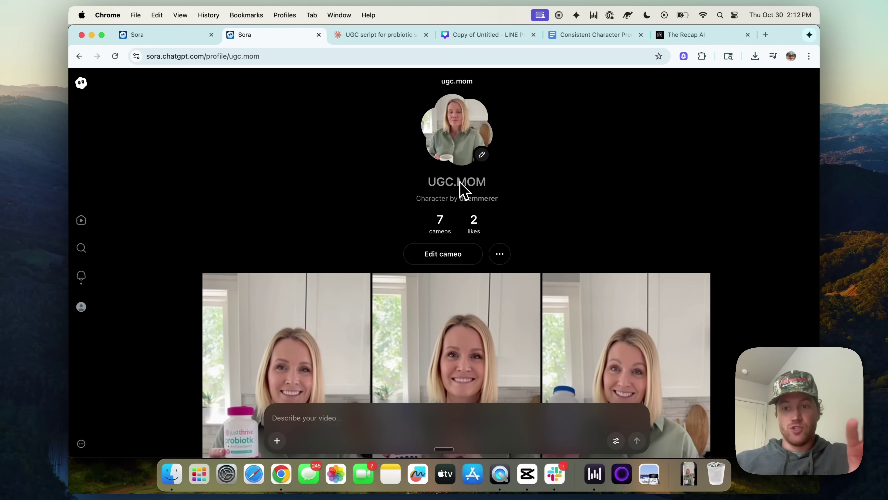
scroll(574, 175, down, 8)
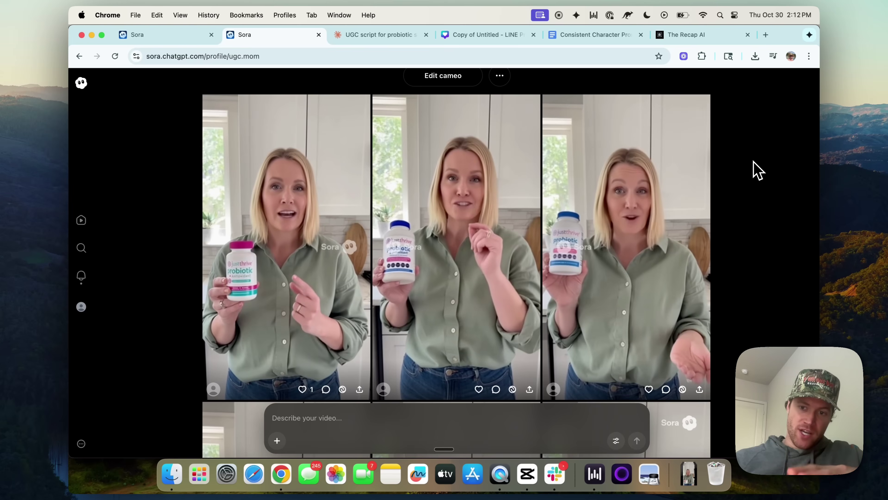
scroll(757, 171, up, 8)
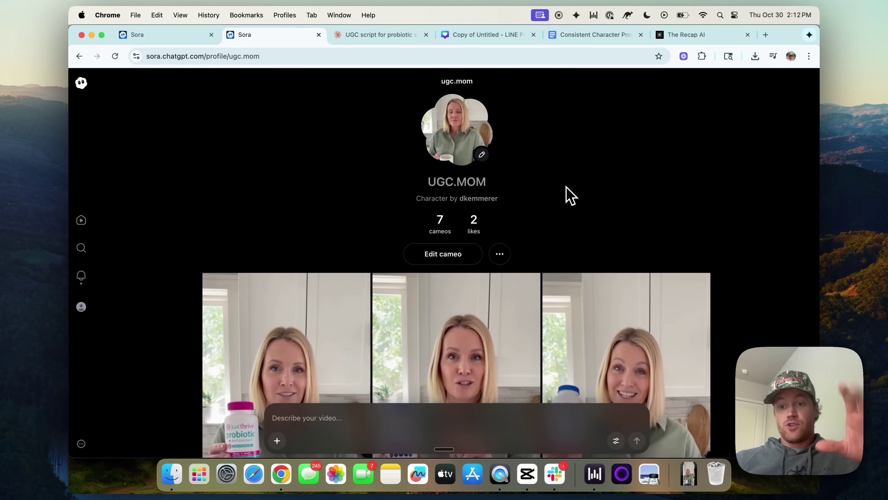
scroll(569, 192, down, 1)
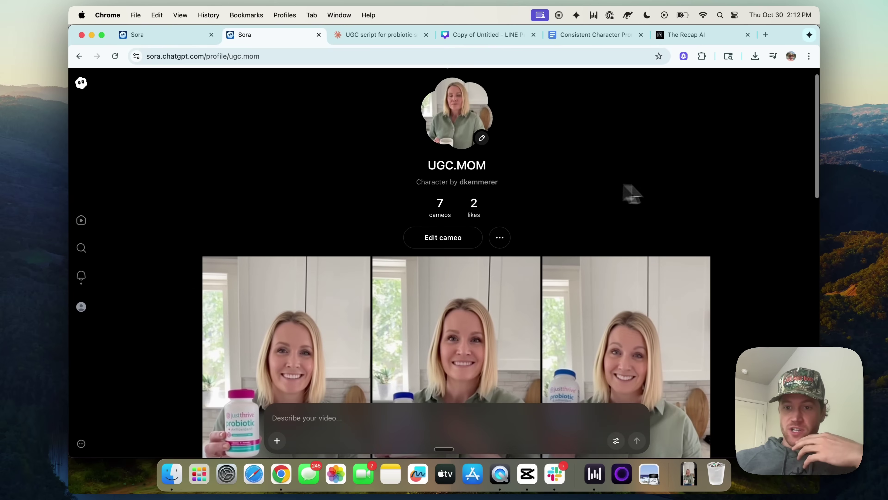
scroll(756, 201, down, 5)
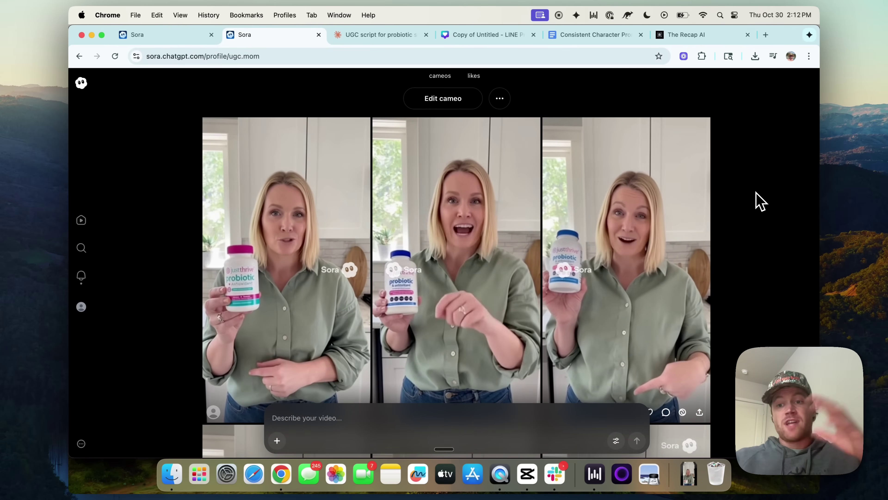
scroll(760, 200, down, 8)
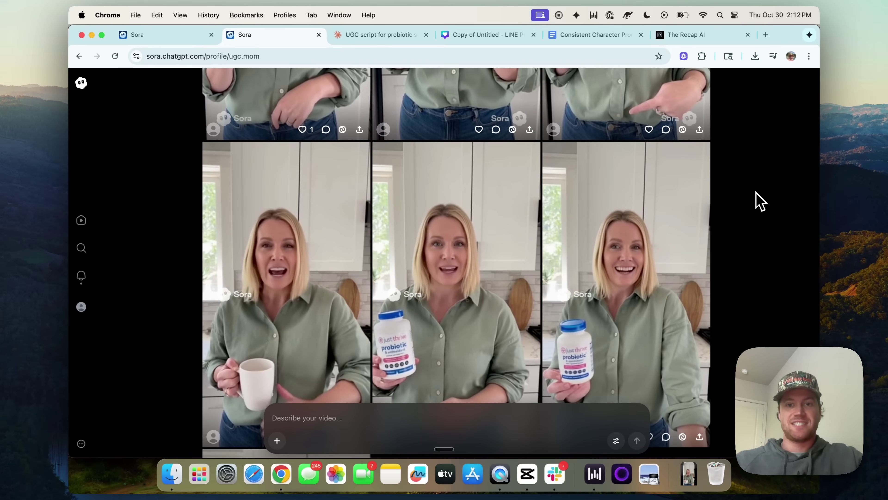
scroll(760, 200, up, 8)
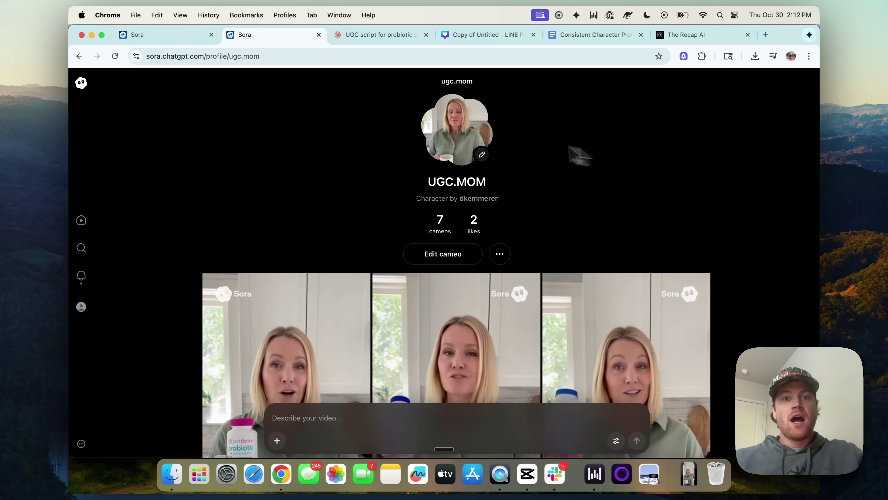
Step: Check the Canva bottle design, then paste the iPhone-shot kitchen mom prompt into 'Describe your video...'
click(174, 38)
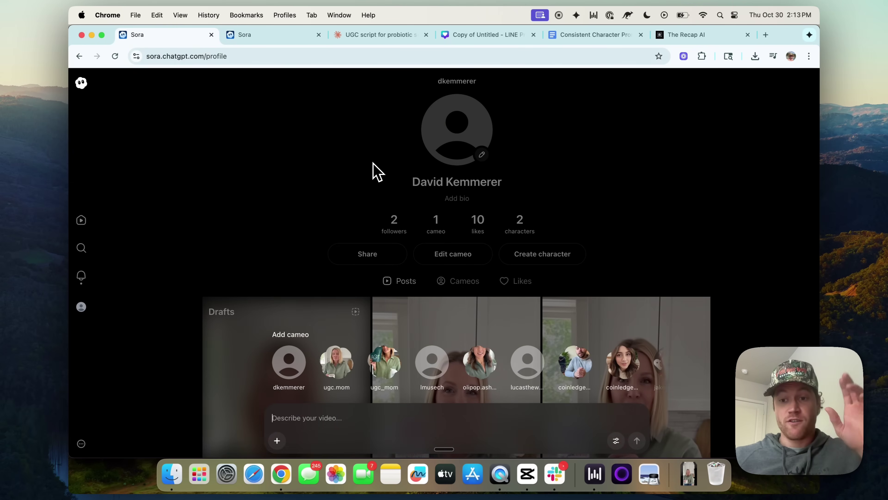
click(502, 37)
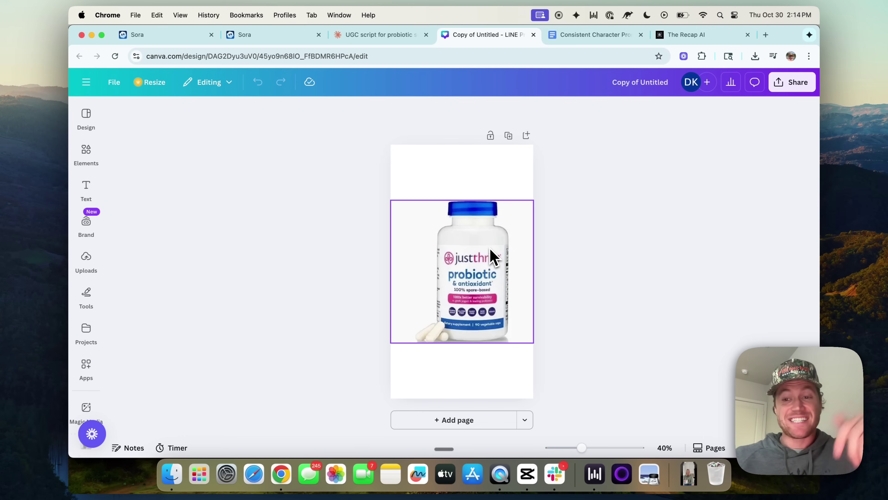
click(180, 35)
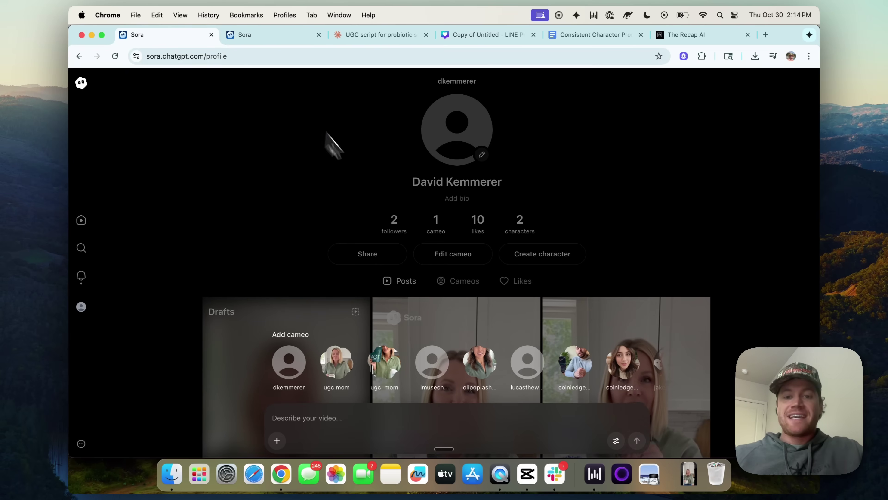
click(330, 421)
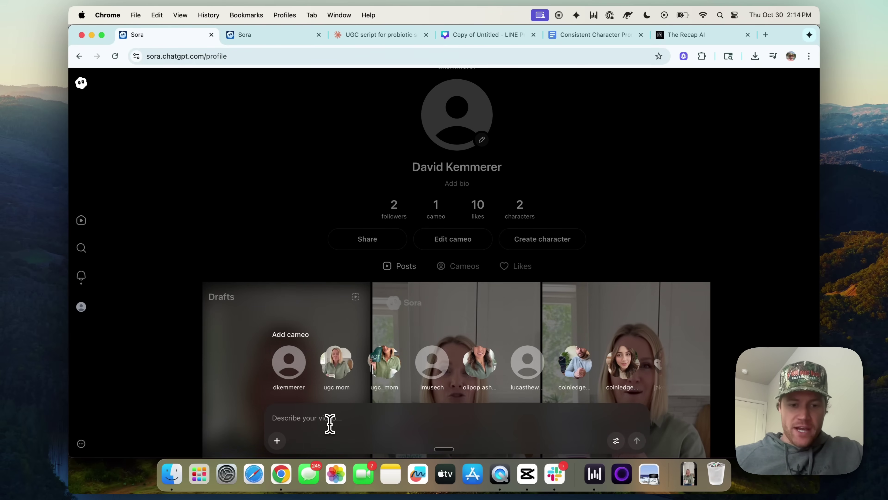
text(Shot on iPhone 15 Pro, vertical 9:16 format. A 45-year-old mom with shoulder-length blonde hair in a casual shirt and jeans stands in a bright, modern kitchen with white cabinets and marble countertops. Natural morning light streams through a window. Handheld, slight natural camera shake. Natural window lighting with soft shadows. Speaking to camera with earnest, relatable expression. Gestures naturally with free hand while talking. Slight autofocus adjustments. Realistic skin texture, natural makeup, casual wardrobe. Ambient kitchen sounds. Dialogue: Speaks to the camera directly saying: "Okay, so real talk – for years I dealt with bloating, digestive issues, just feeling off, you know? And I tried every probiotic at the store, and nothing worked.)
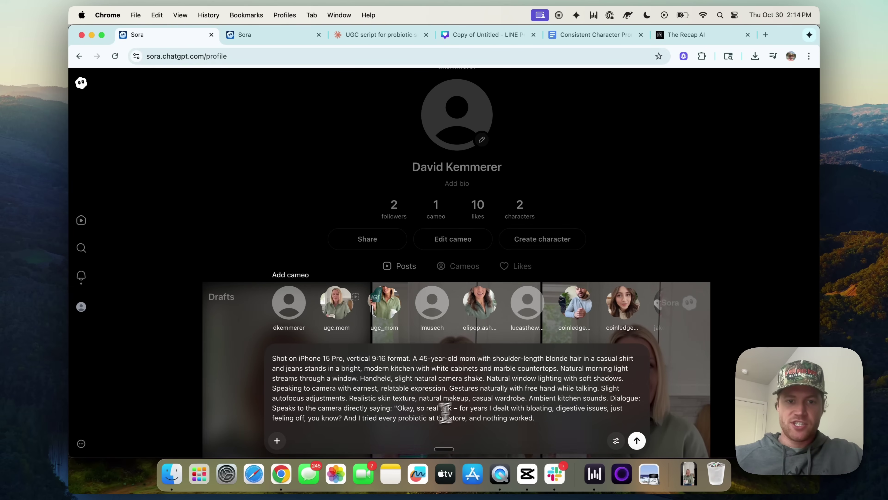
Step: Generate the video, then open the new denim-shirt mom draft from Drafts and mute it
click(638, 441)
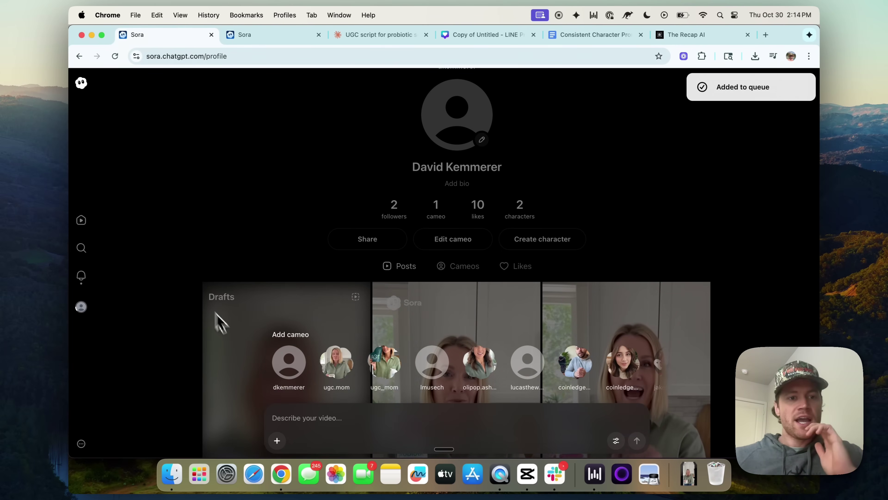
click(259, 344)
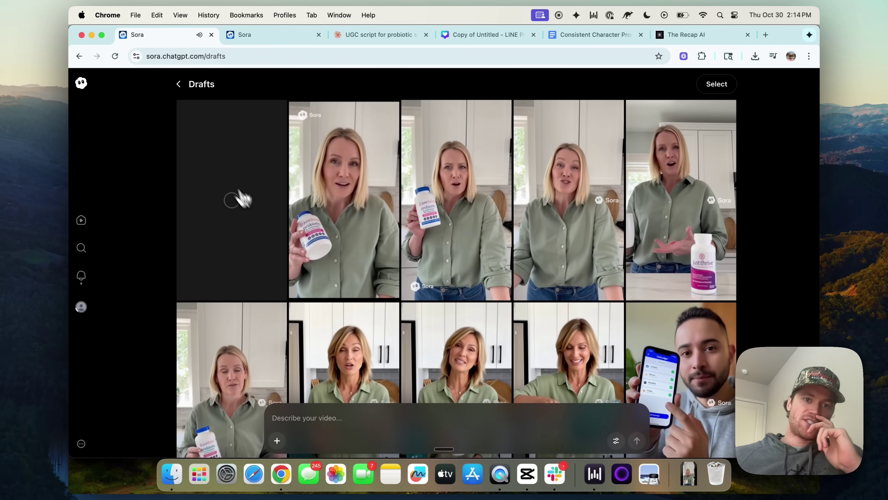
mouse_move(616, 119)
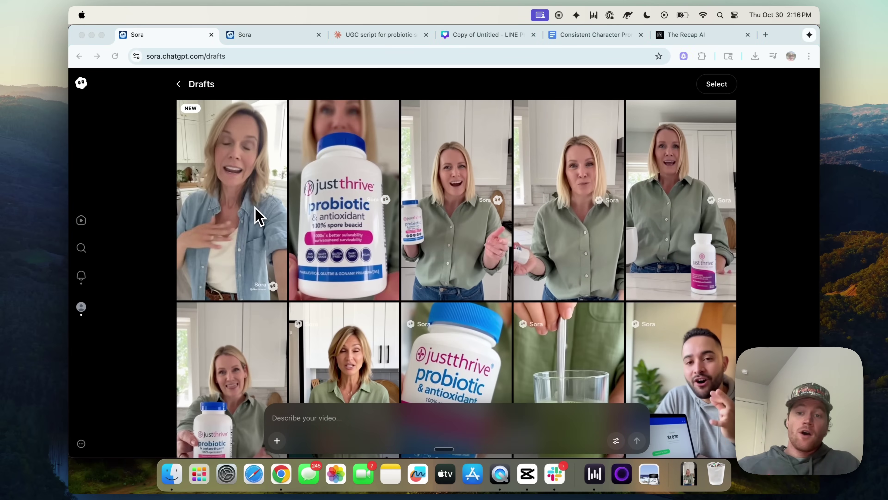
click(240, 201)
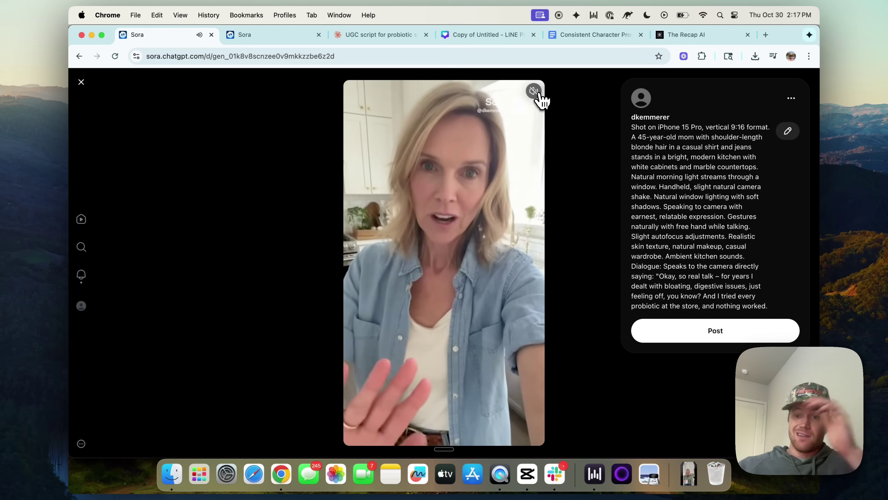
click(534, 92)
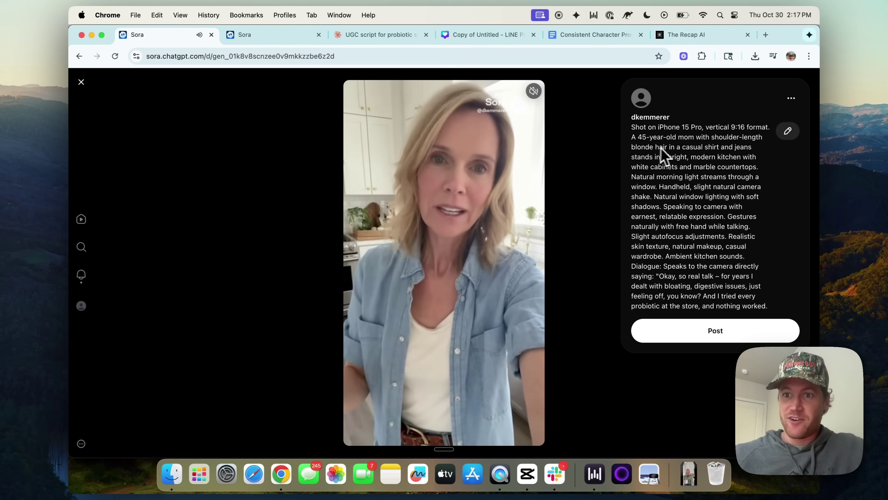
Step: Create a character from this video, confirming the trimmed clip and the username 'Kitchensage'
click(792, 99)
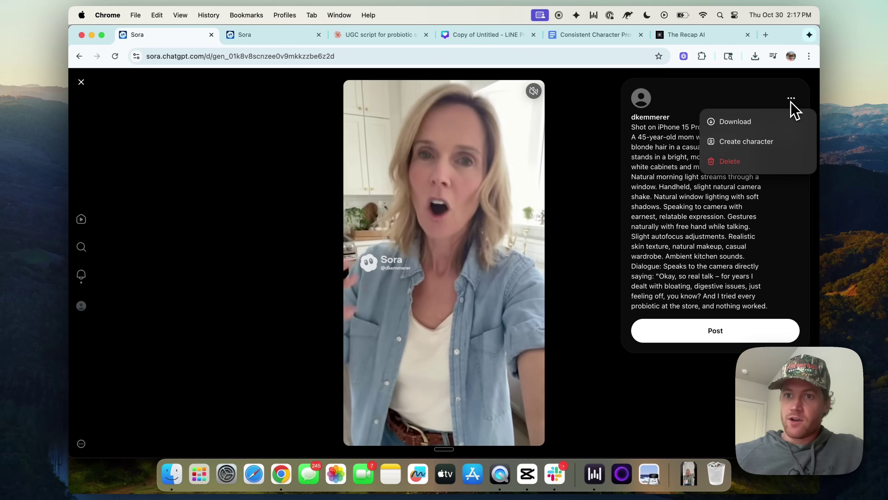
click(747, 146)
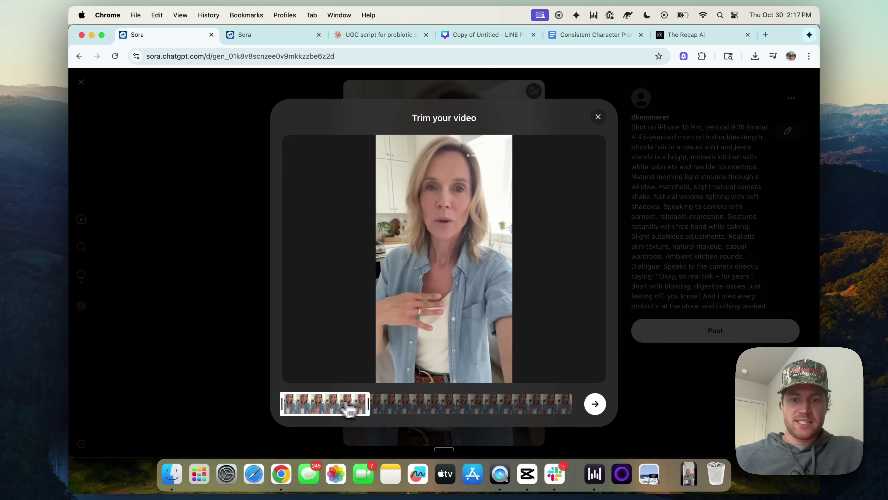
click(596, 403)
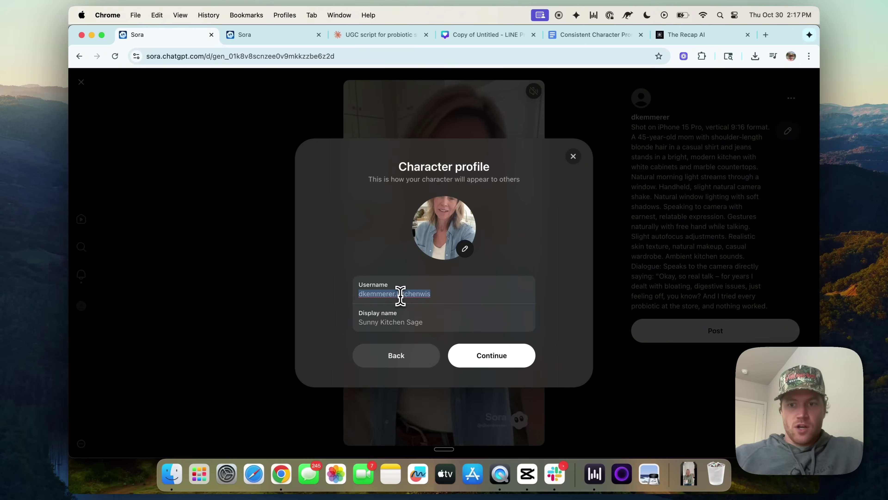
text(Kitche)
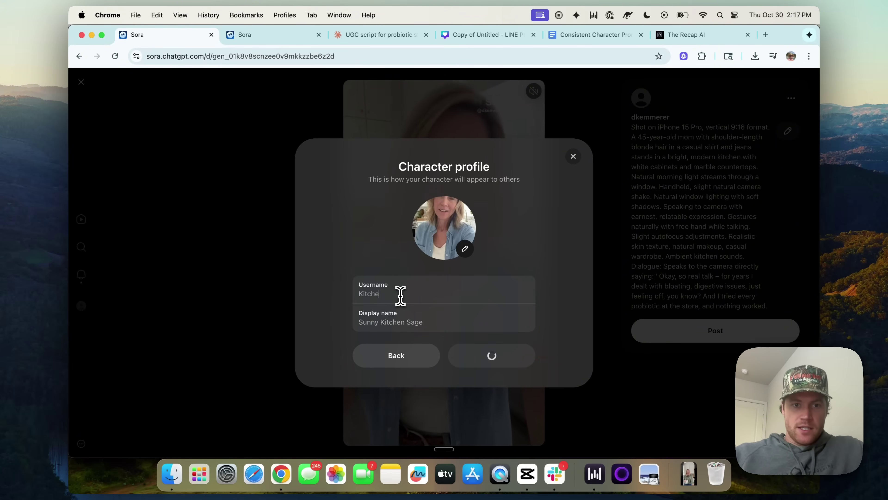
text(nsage)
key(Return)
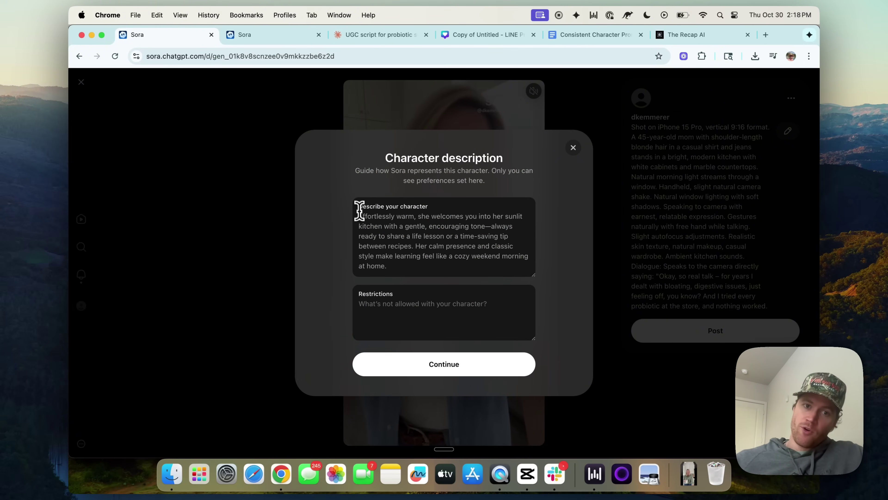
Step: Review the character description, make it usable by Everyone, save, and view its profile
drag(359, 214, 403, 279)
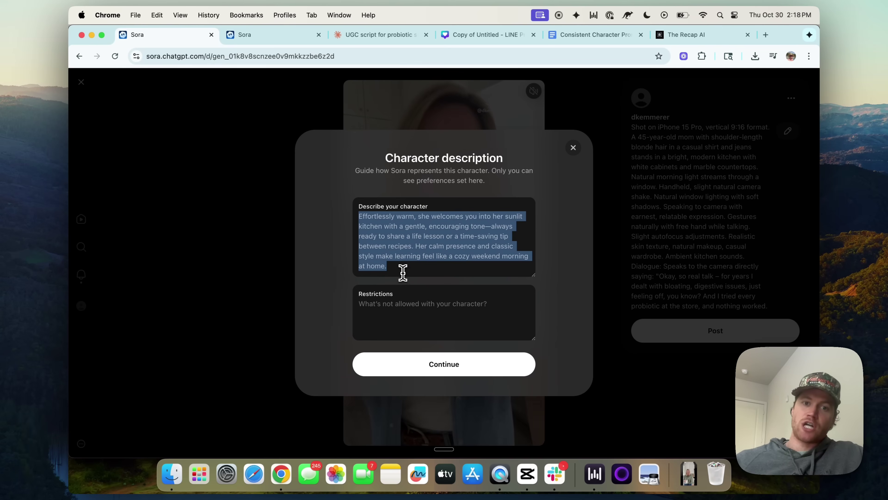
click(403, 272)
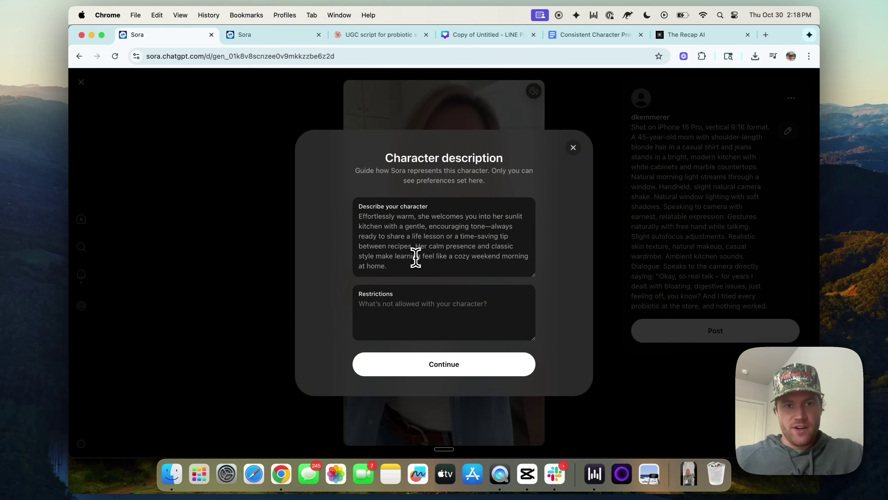
click(408, 363)
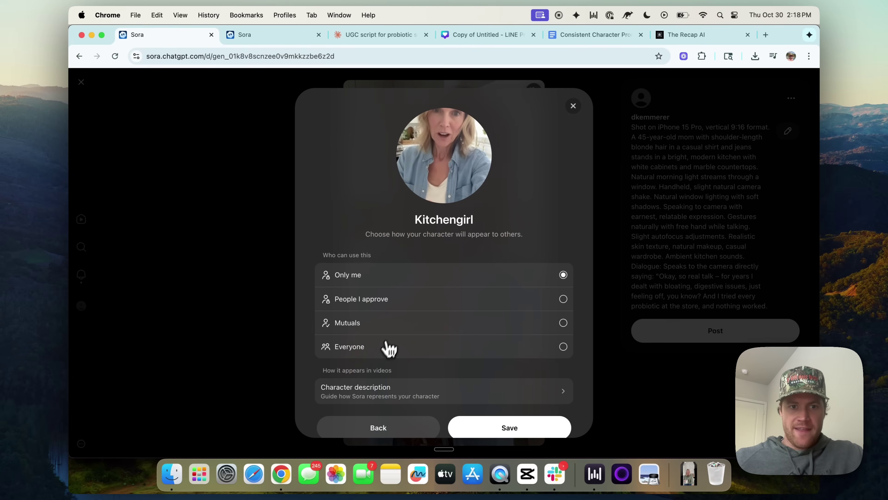
click(385, 350)
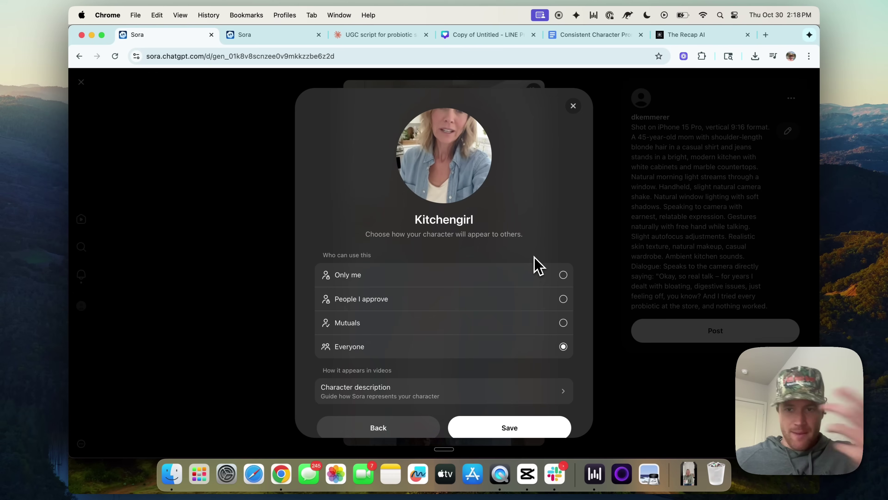
click(513, 428)
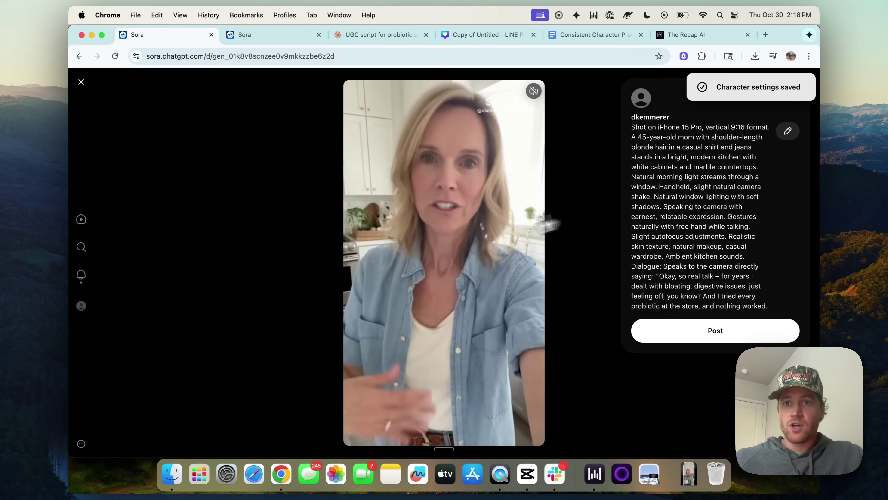
key(ctrl+Tab)
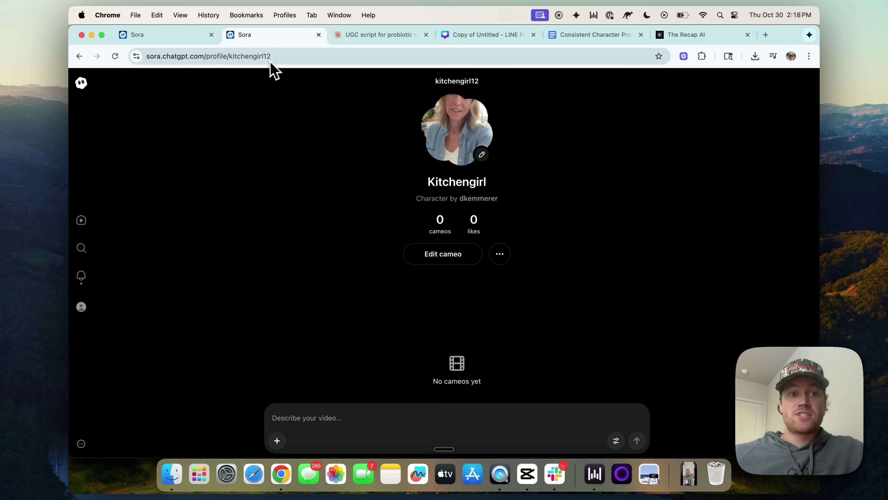
drag(230, 56, 293, 56)
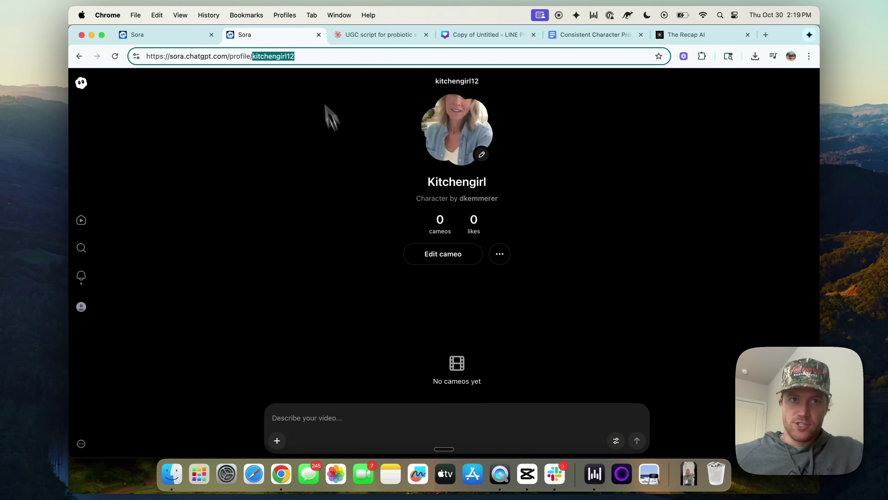
Step: Return to your own Sora profile and scroll through its posts grid
key(super+alt+Left)
scroll(308, 262, down, 5)
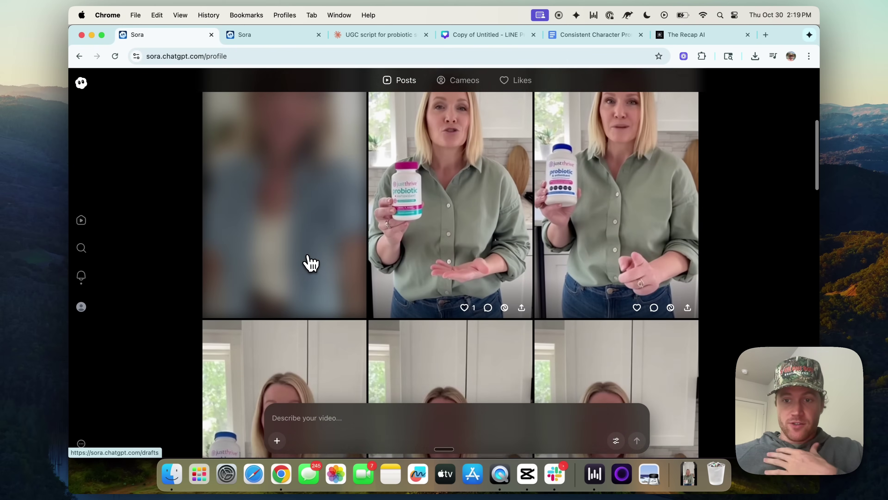
scroll(308, 262, down, 10)
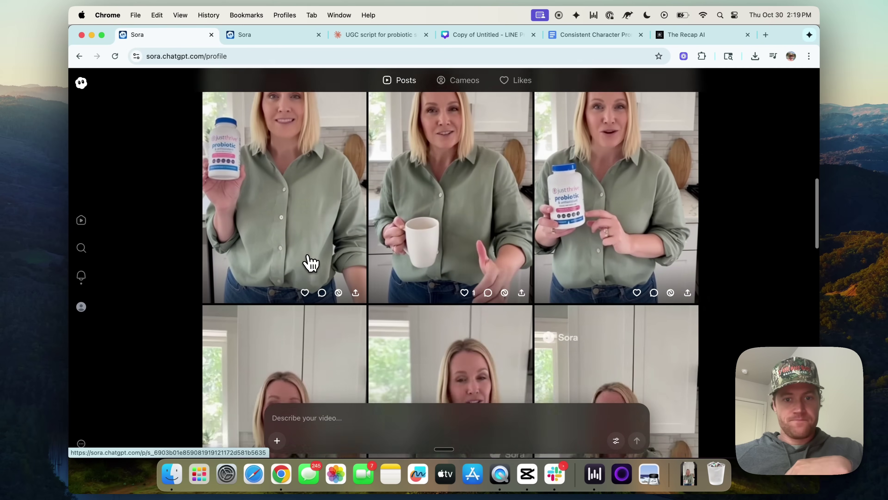
scroll(308, 262, down, 2)
Step: Switch to the ugc.mom profile and browse its cameos of her holding the probiotic bottle
click(292, 37)
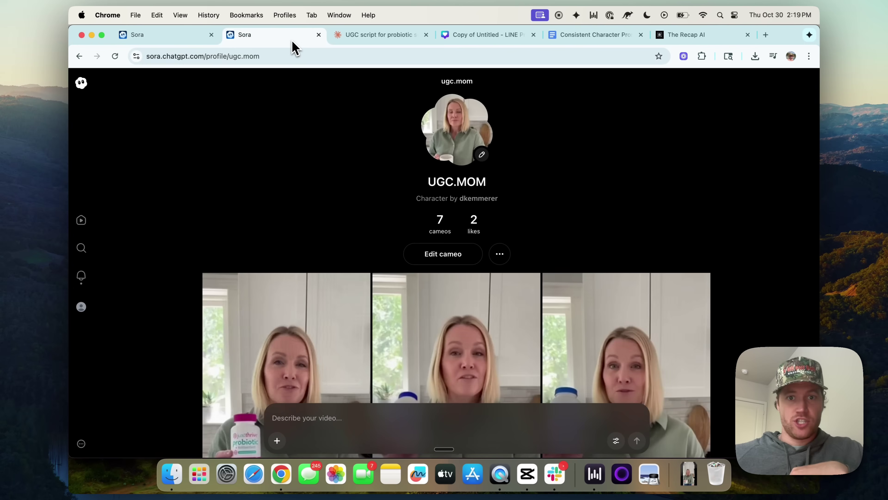
scroll(379, 204, down, 5)
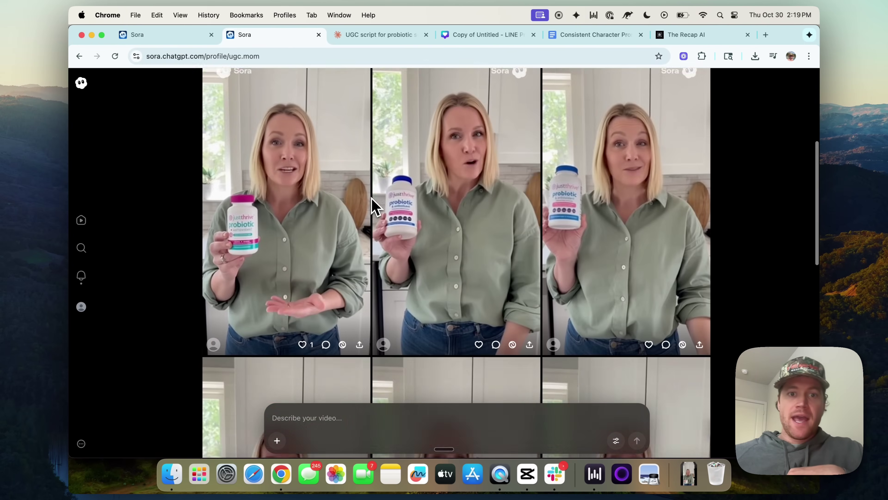
scroll(373, 203, down, 10)
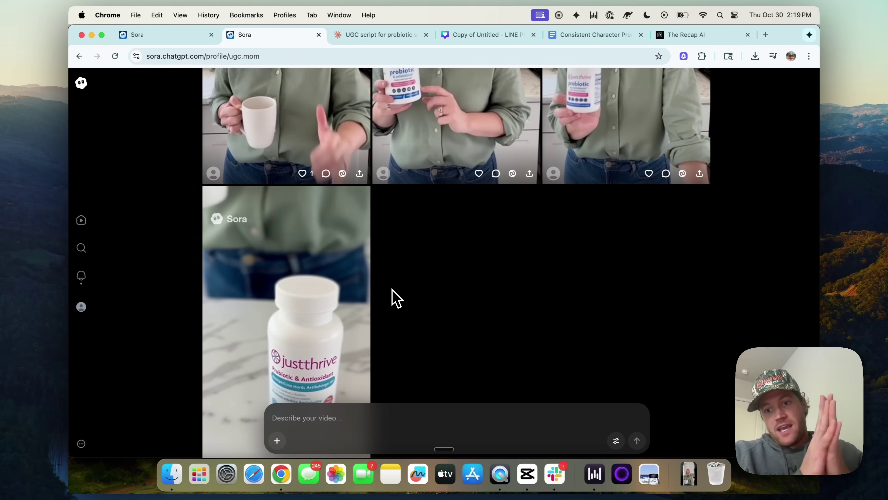
scroll(392, 290, up, 2)
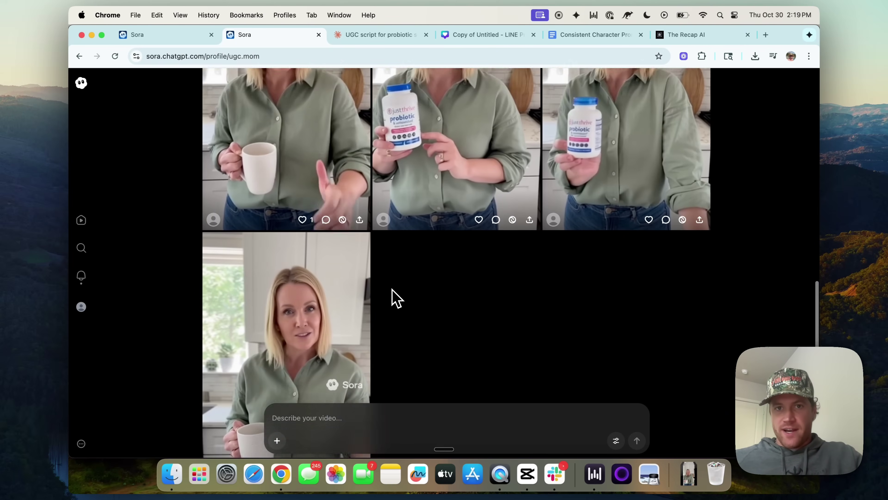
scroll(196, 177, up, 10)
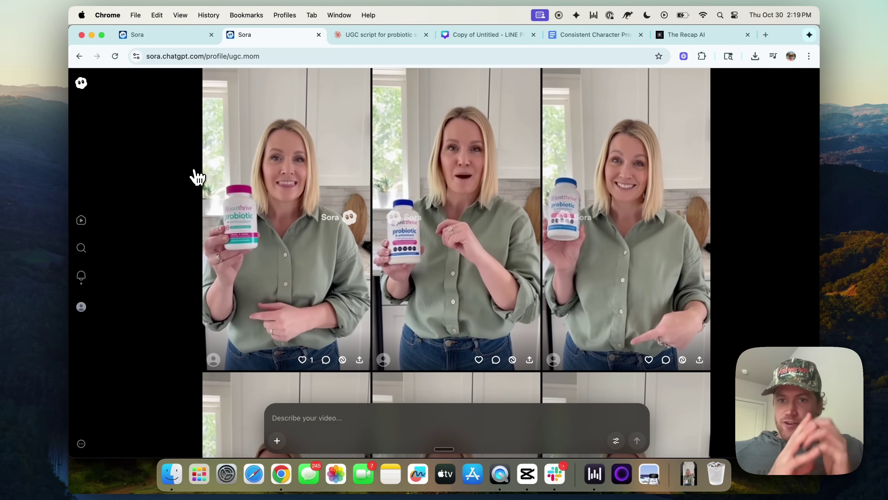
Step: Review the Just Thrive bottle in Canva and the Sora photo-size search, then return to the cameo post
click(451, 40)
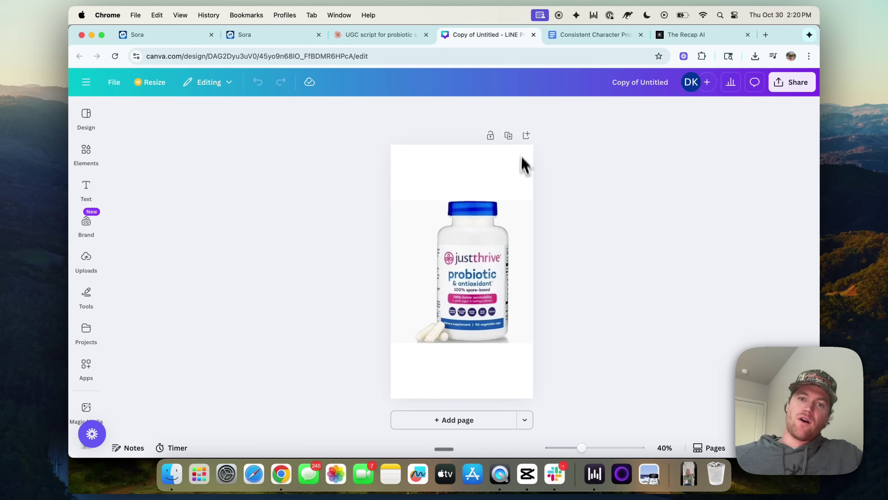
click(272, 35)
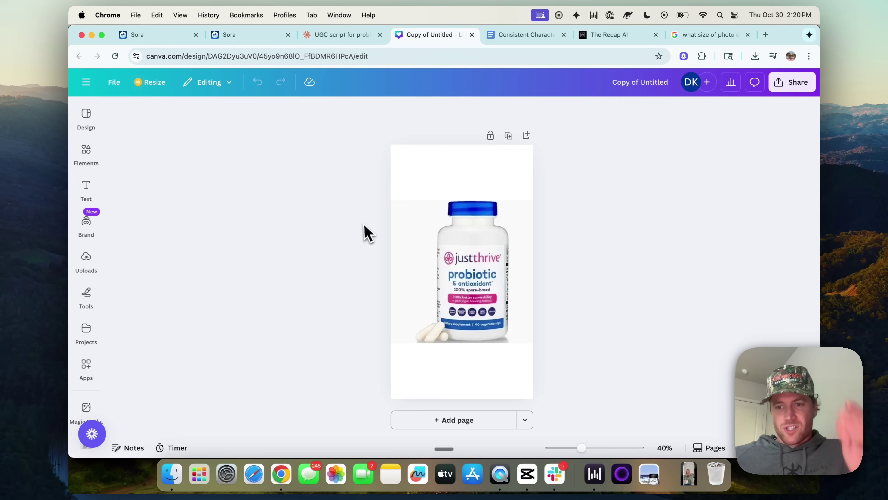
click(710, 34)
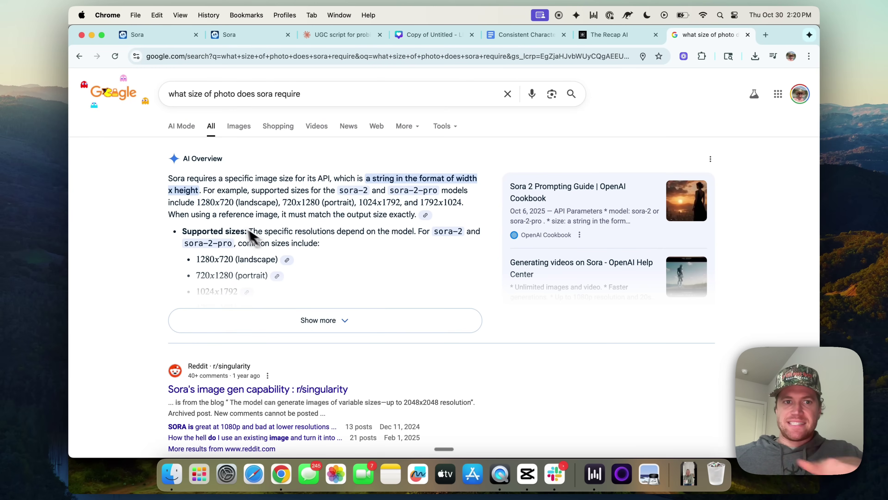
click(432, 35)
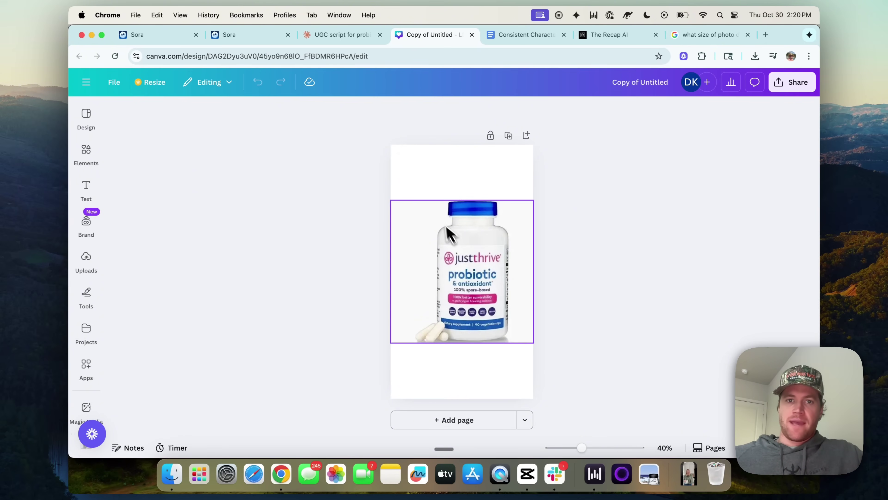
click(252, 35)
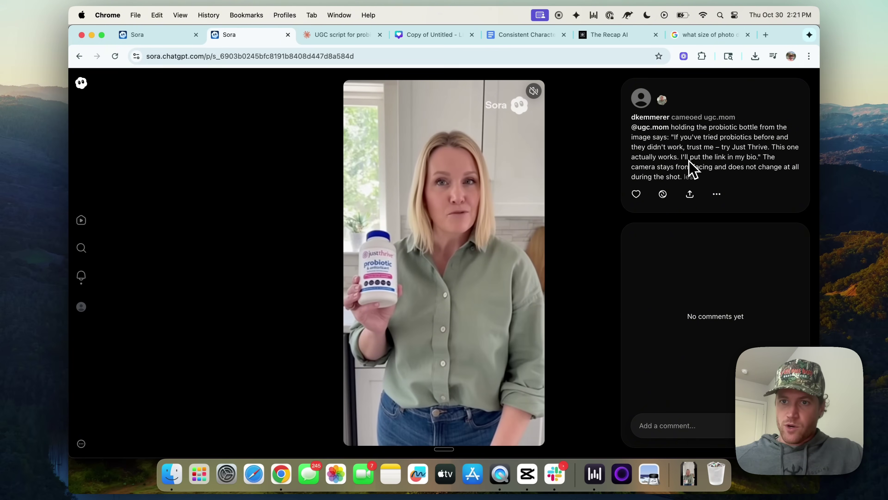
Step: Unmute the cameo, close it, and open the Consistent Character Prompting Guide document
click(534, 92)
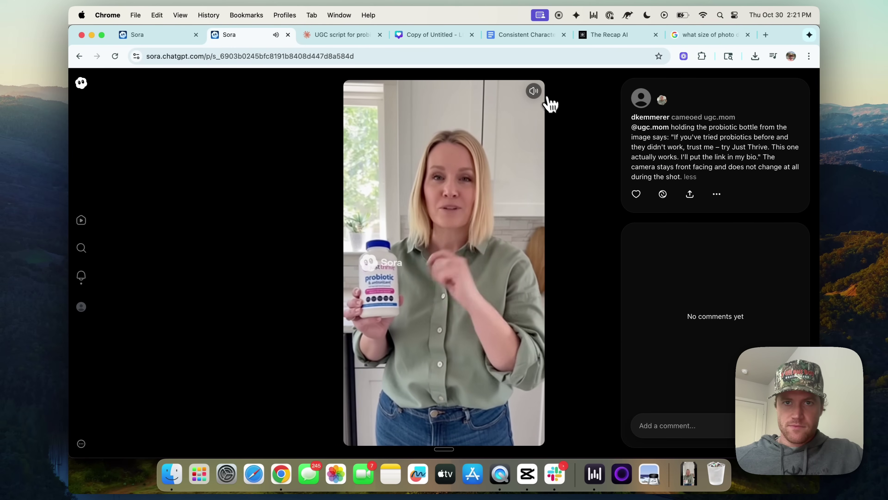
key(Escape)
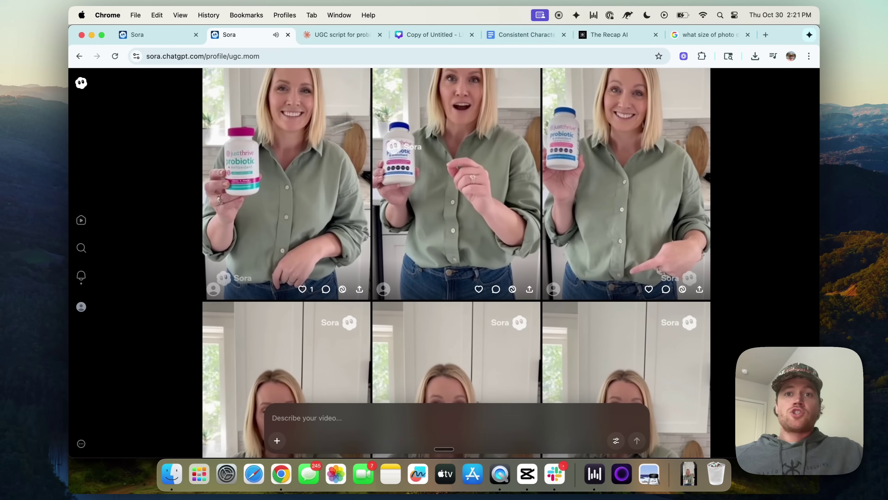
click(529, 35)
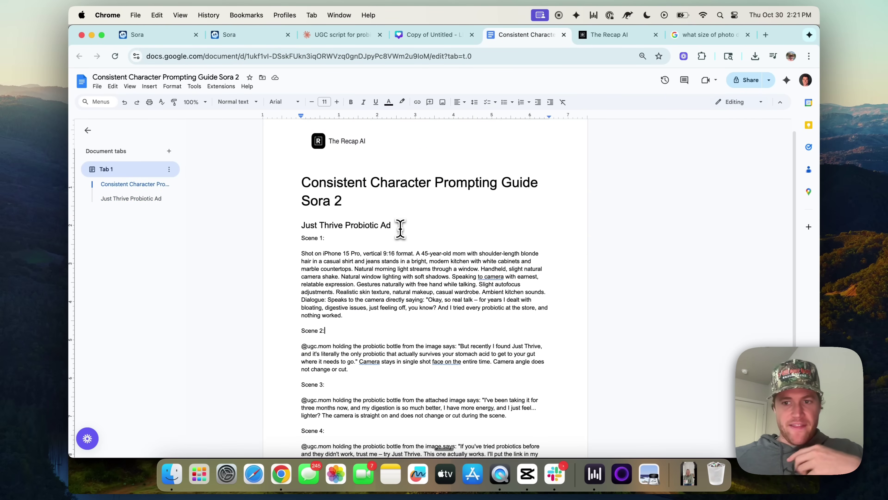
Step: Skim the Just Thrive scene prompts, then go to the AI Automation Mastery Skool community
scroll(400, 229, down, 1)
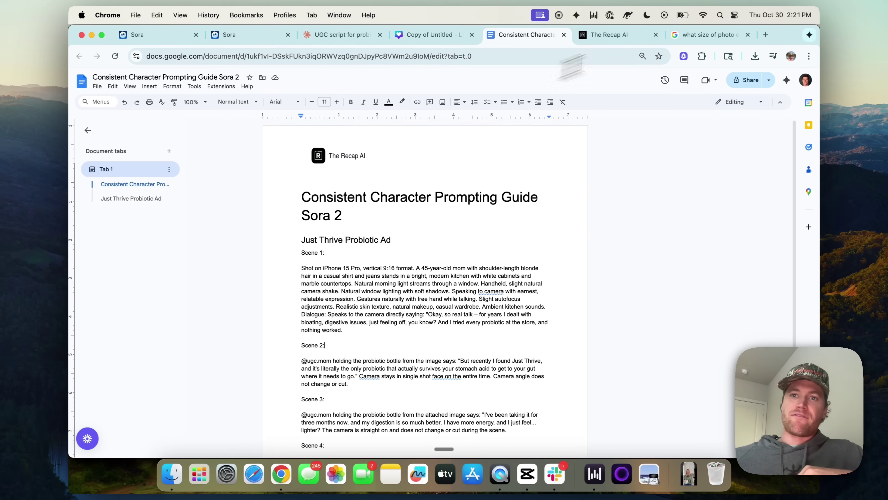
click(715, 34)
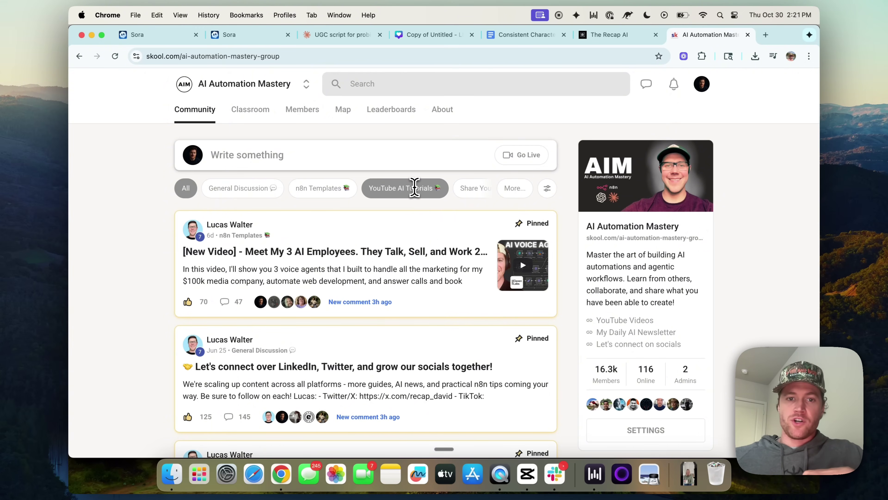
Step: Filter the community feed to n8n Templates and open the newest post
click(333, 192)
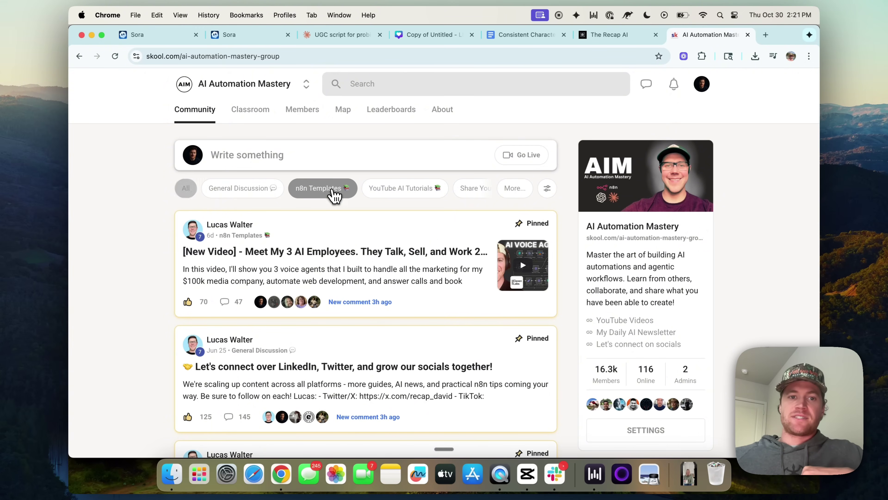
click(398, 263)
scroll(518, 366, right, 5)
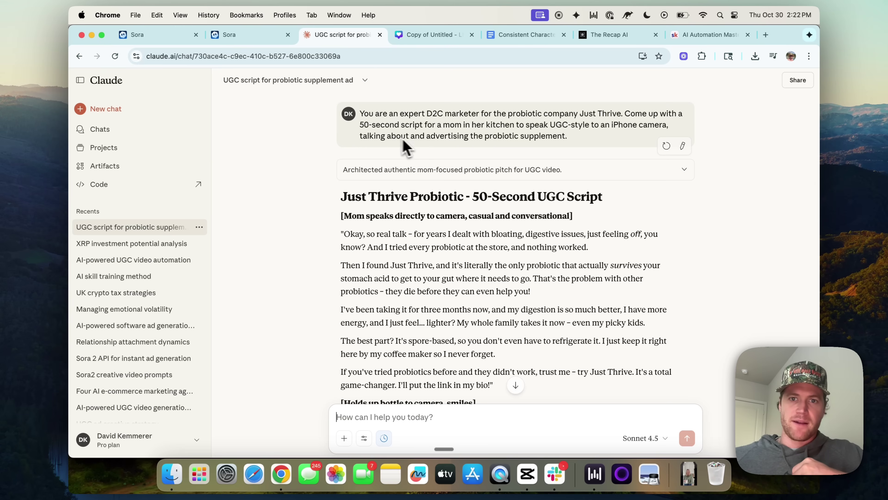
Step: Skim Claude's dialogue-only Just Thrive prompts, then play the first ugc.mom coffee-mug clip in Sora
scroll(518, 143, down, 20)
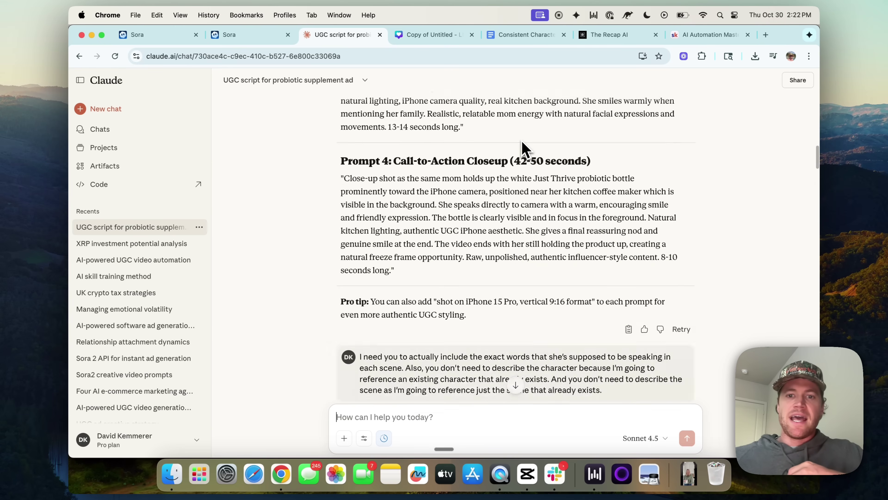
scroll(523, 149, down, 6)
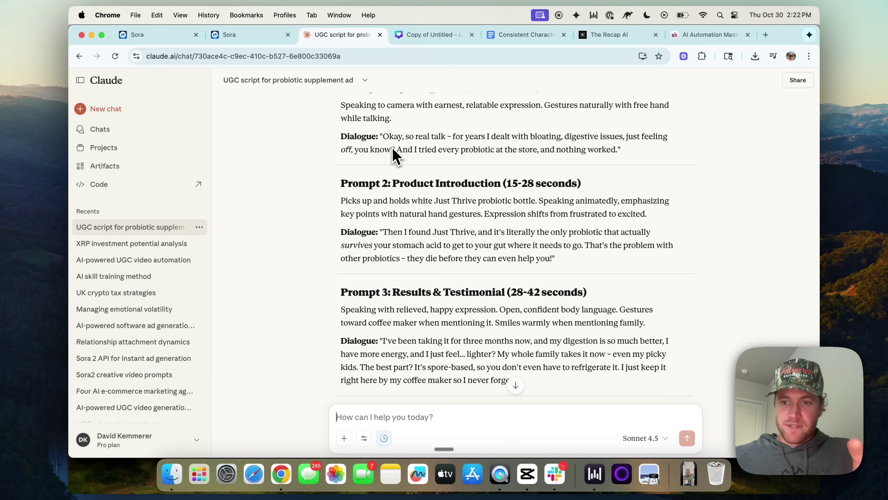
scroll(396, 155, down, 4)
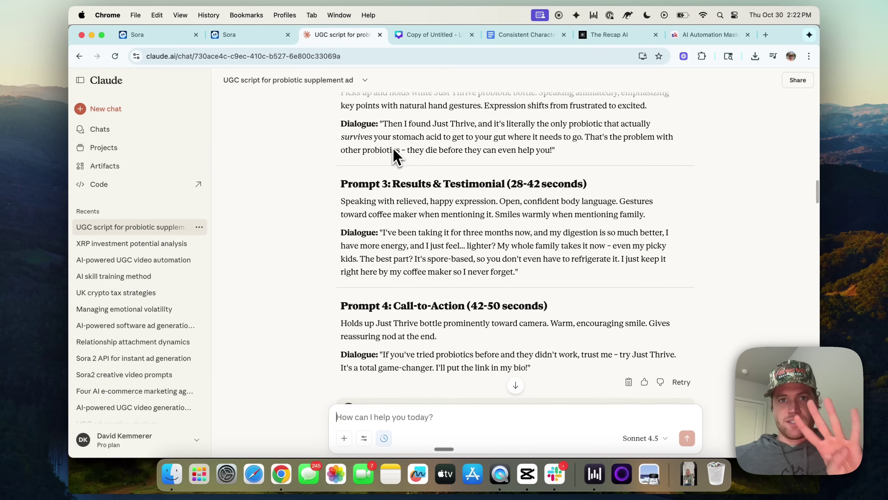
key(ctrl+shift+Tab)
click(319, 195)
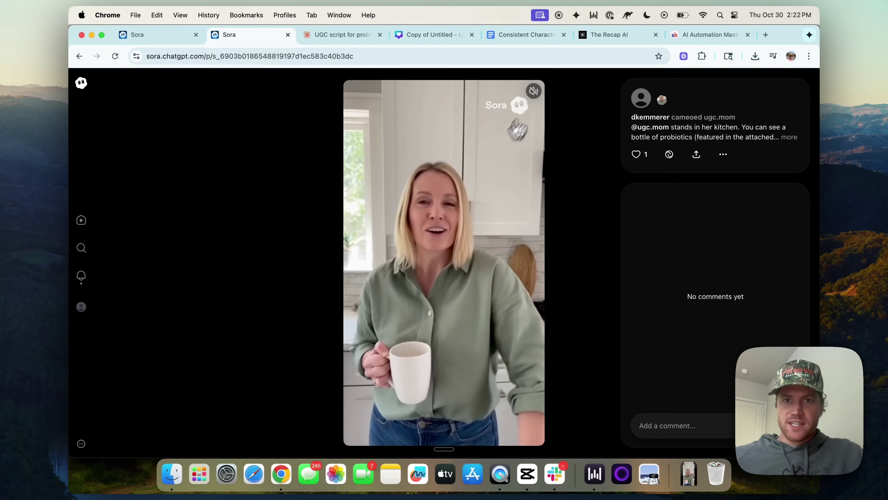
Step: Open the ugc.mom call-to-action clip, reveal its Download option, then bring up CapCut
click(594, 124)
click(619, 208)
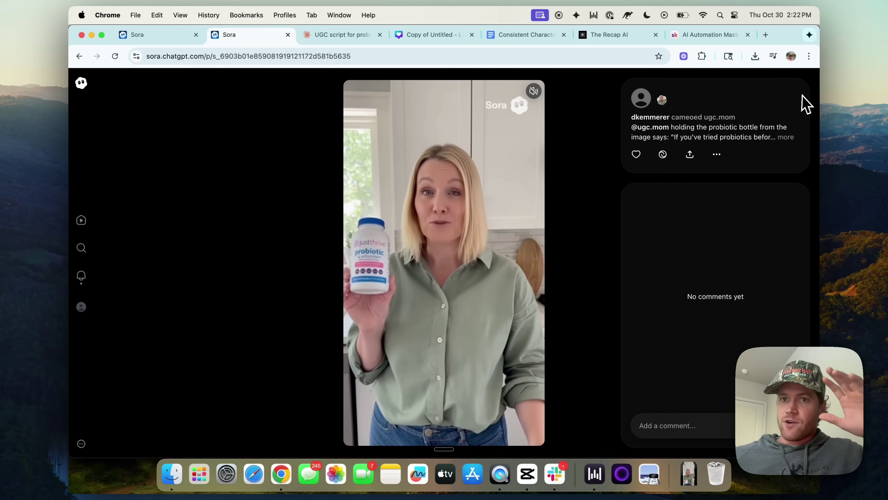
click(716, 154)
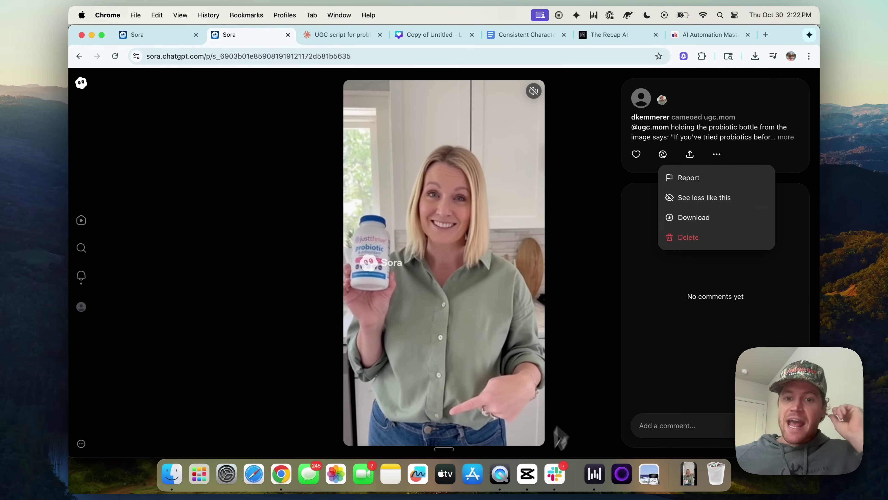
click(527, 474)
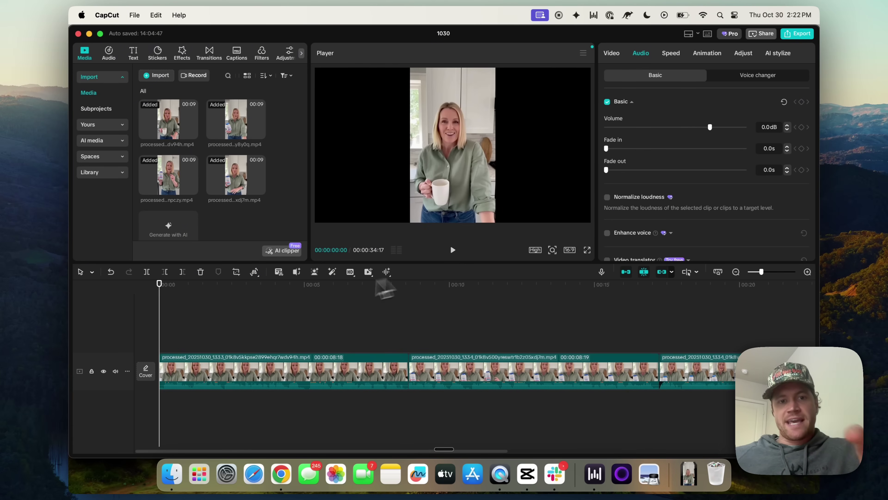
Step: Preview the roughly 34-second Just Thrive ad in project 1030, pause it, and return to Chrome
scroll(229, 322, right, 10)
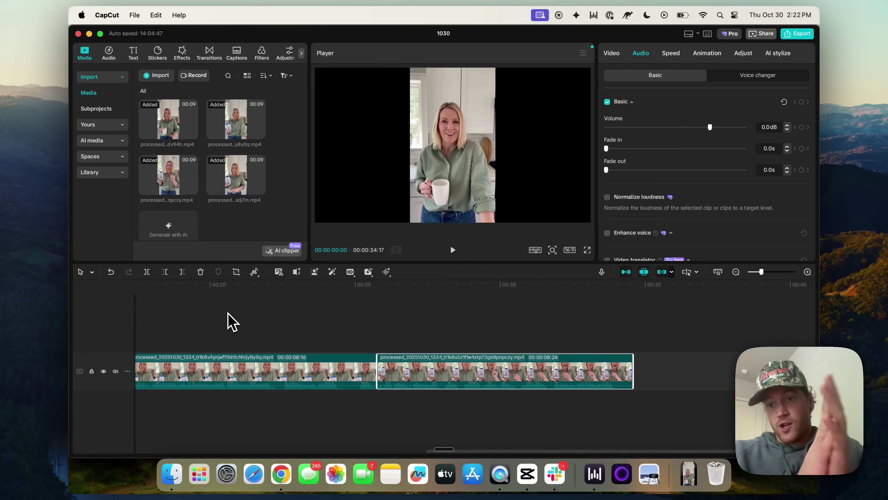
scroll(229, 322, left, 2)
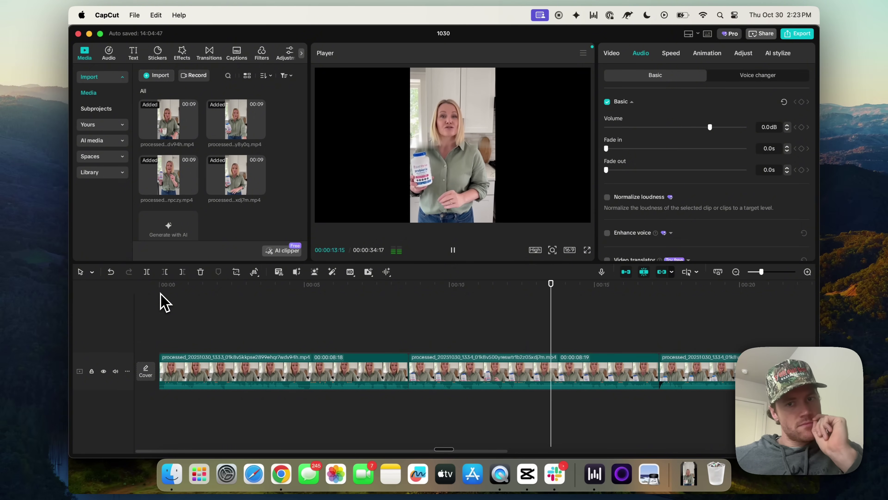
scroll(383, 327, right, 5)
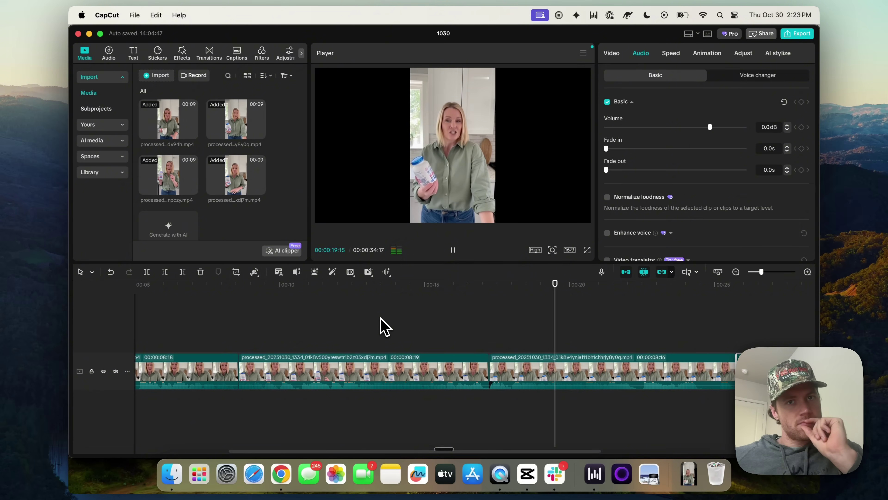
scroll(442, 314, right, 6)
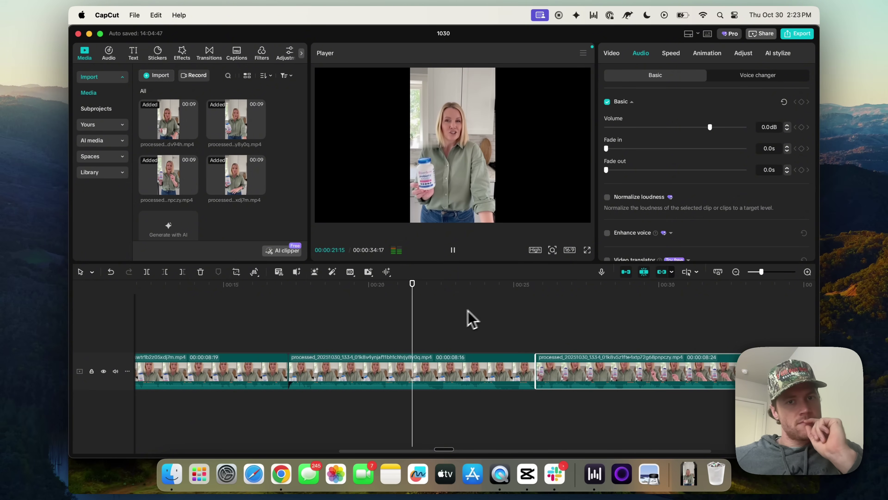
key(space)
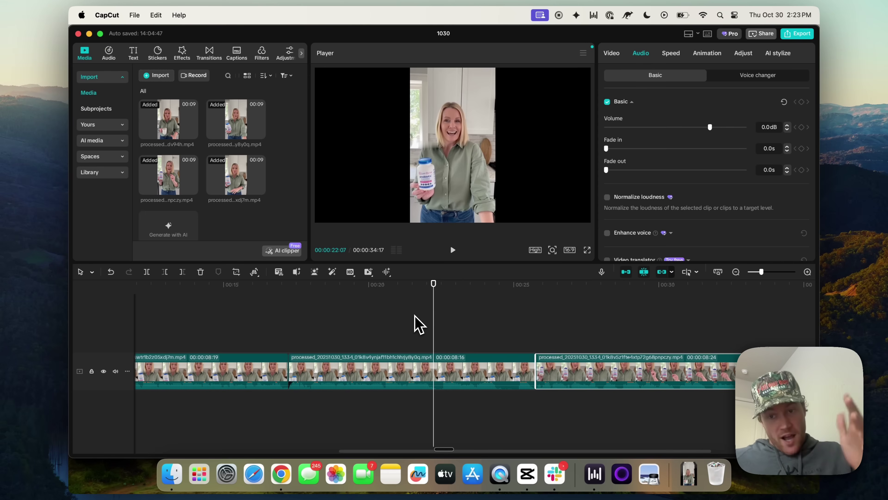
key(super+Tab)
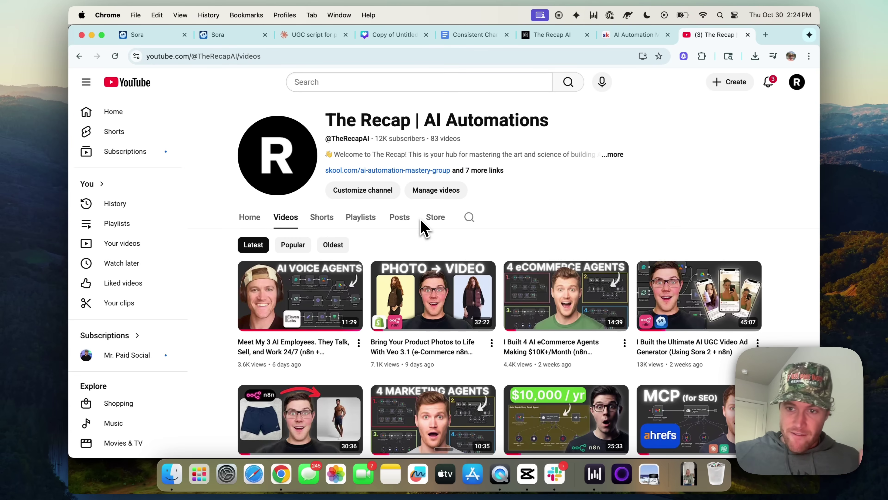
scroll(540, 224, down, 4)
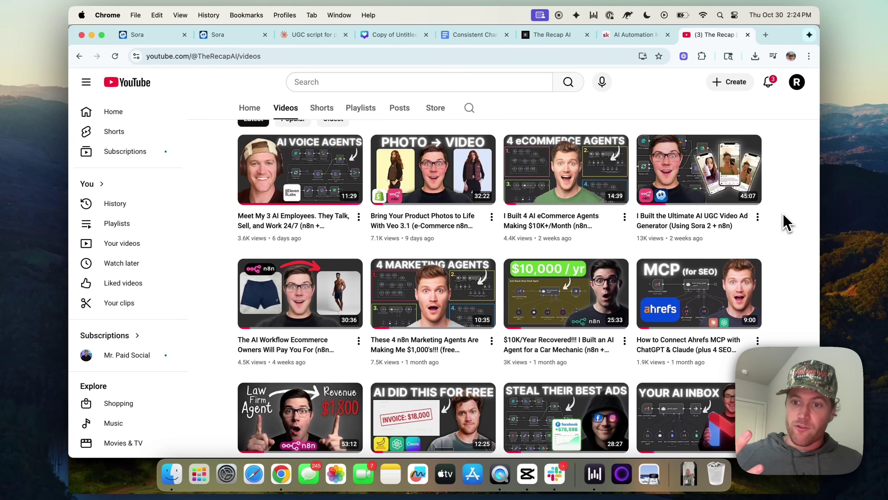
scroll(786, 224, up, 4)
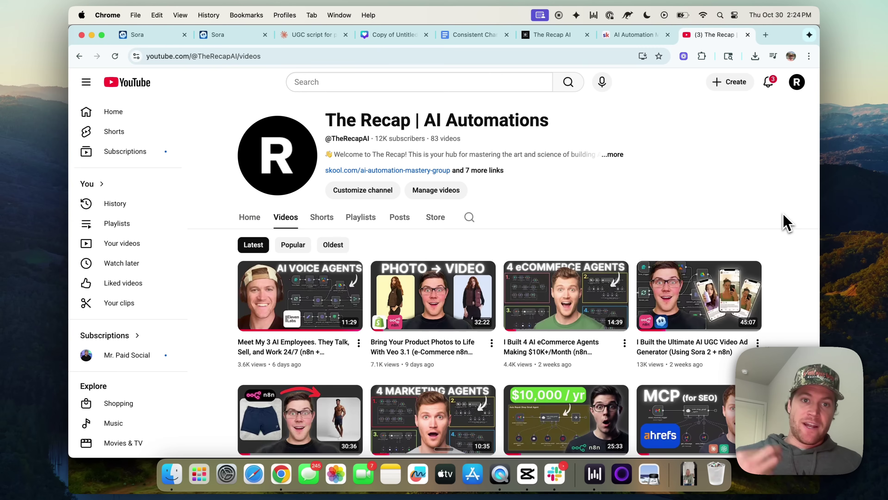